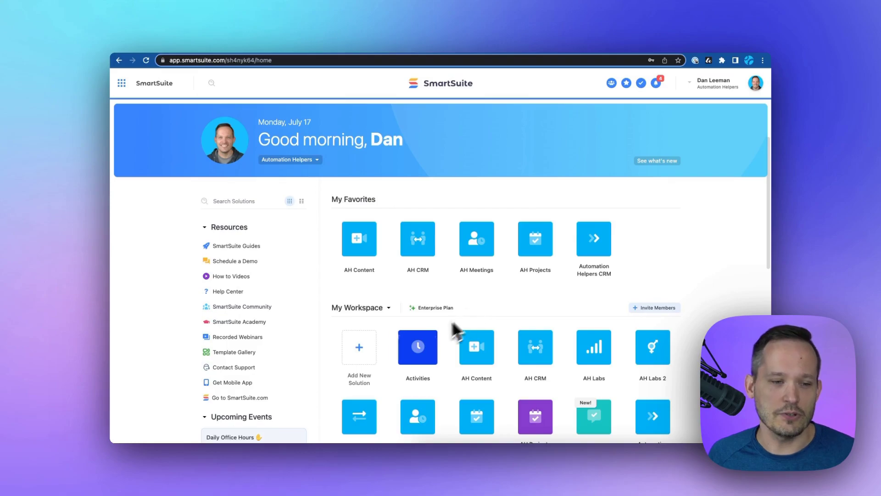
- Scroll the workspace home to the Start with Template and Create from Scratch options
scroll(413, 326, down, 1)
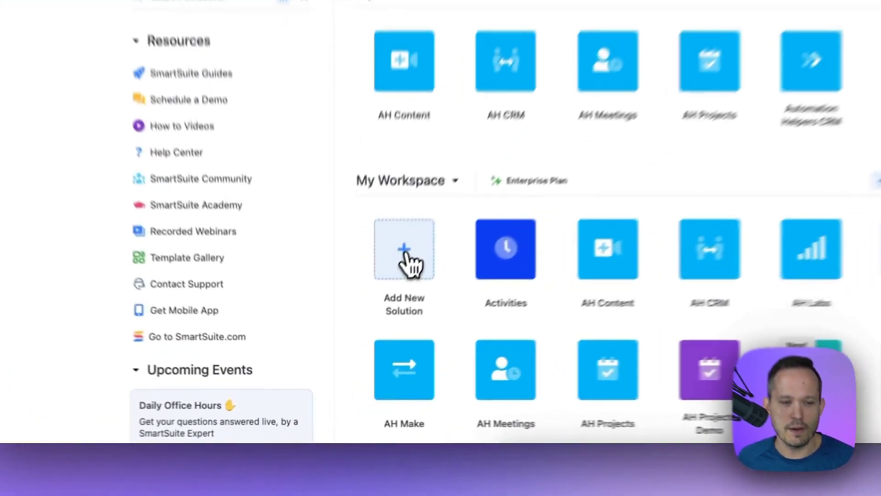
- Open the Solution Templates gallery from Add New Solution and scroll through the templates
click(404, 252)
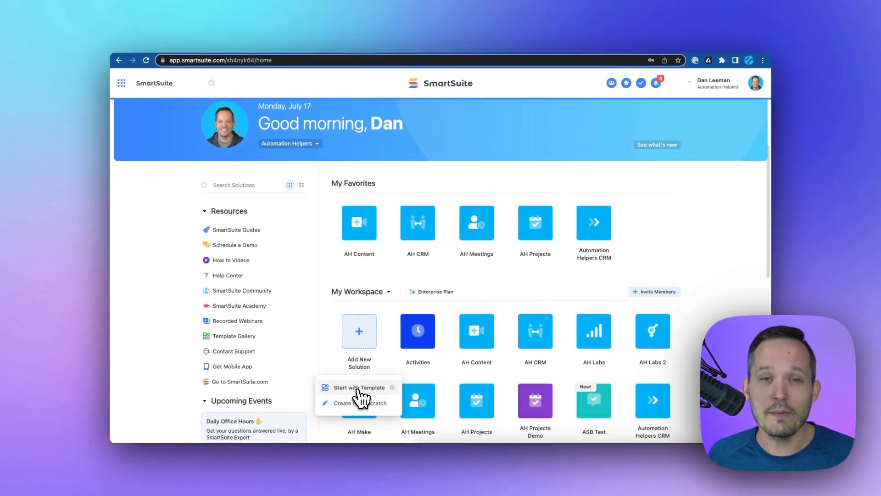
click(355, 389)
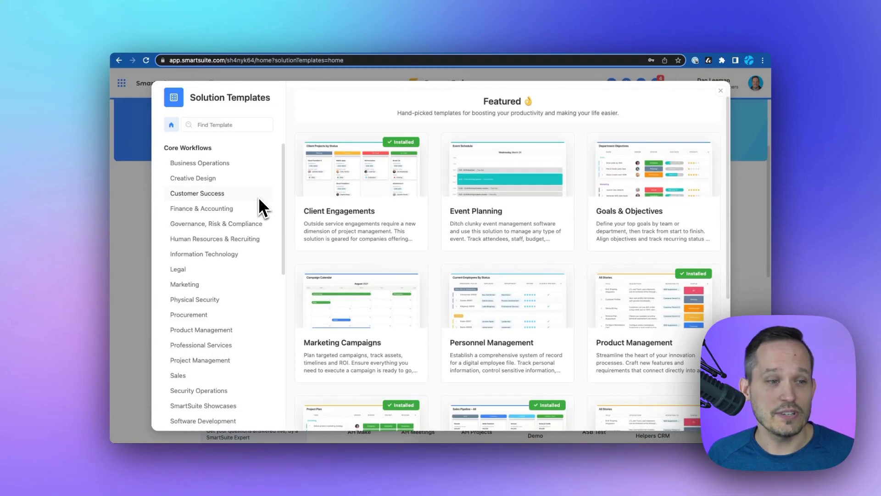
scroll(298, 243, down, 4)
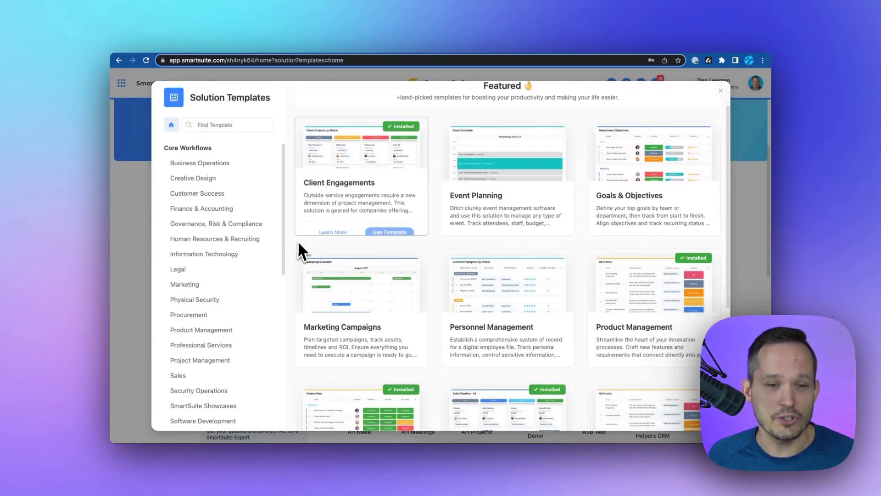
mouse_move(296, 245)
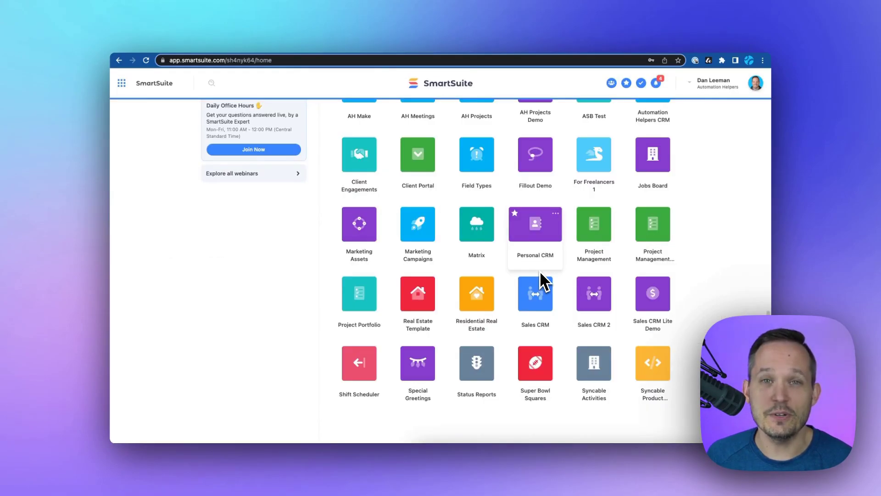
- Open the Sales CRM solution and look through its Contacts, Opportunities and Accounts tables
click(539, 296)
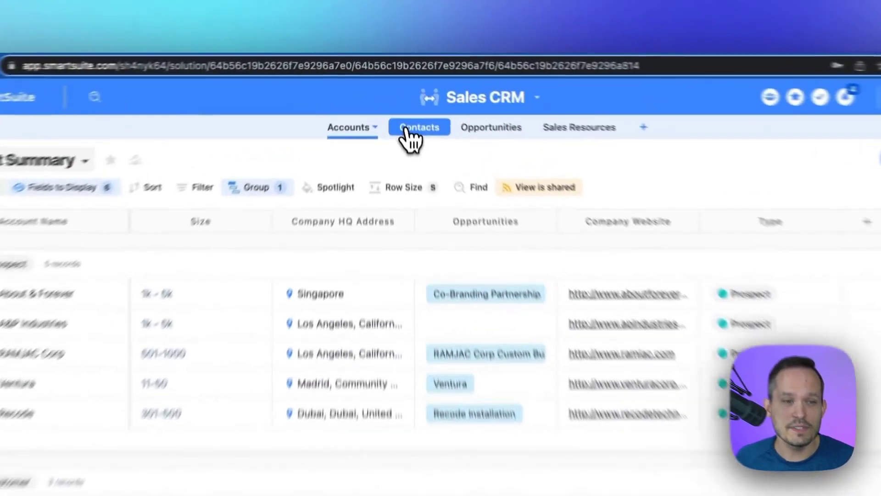
click(404, 96)
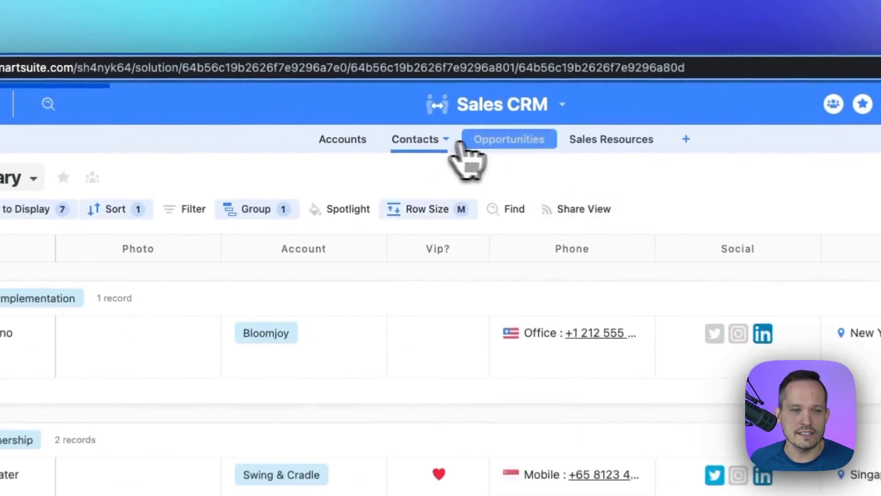
click(509, 143)
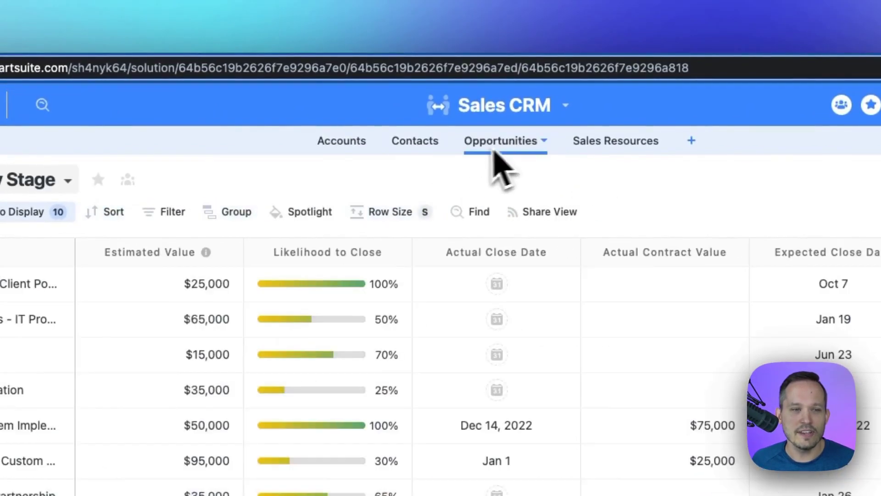
click(349, 143)
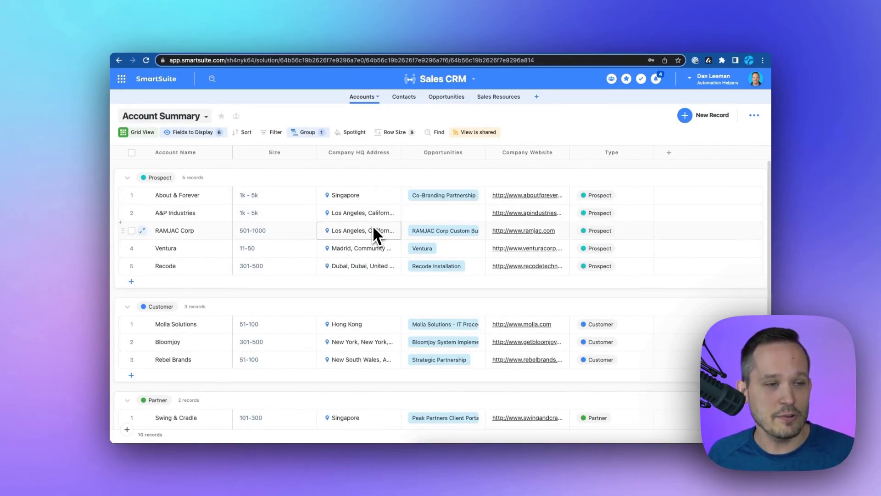
- Select size cells in the Accounts grid, ending on the About & Forever row
scroll(374, 228, down, 1)
click(273, 189)
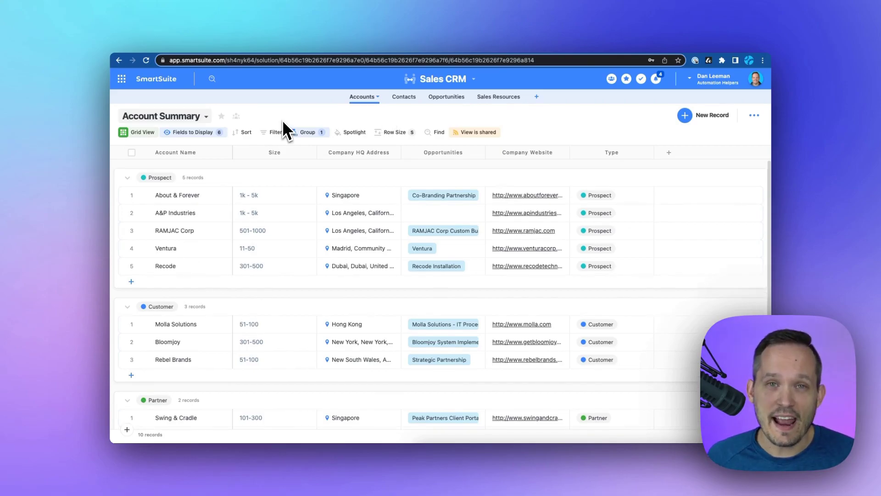
click(244, 217)
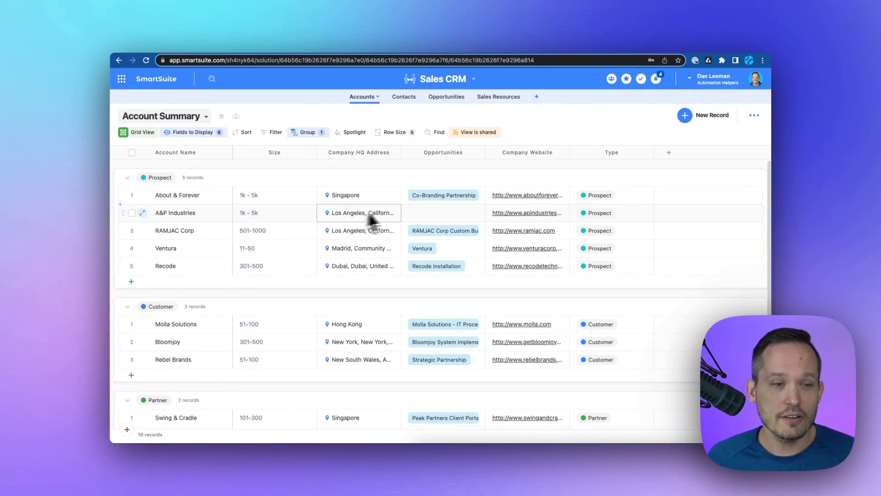
key(Up)
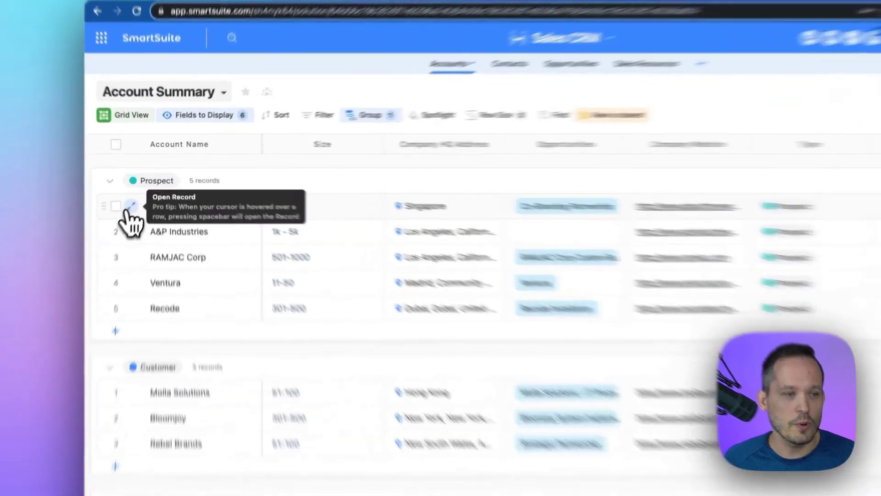
- Review About & Forever by toggling its Contacts, Opportunities and Account Management sections
click(131, 206)
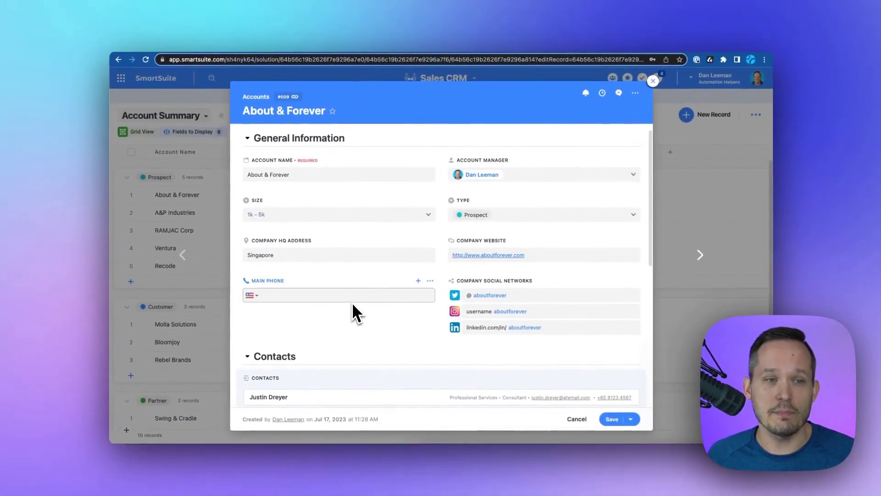
scroll(353, 312, down, 5)
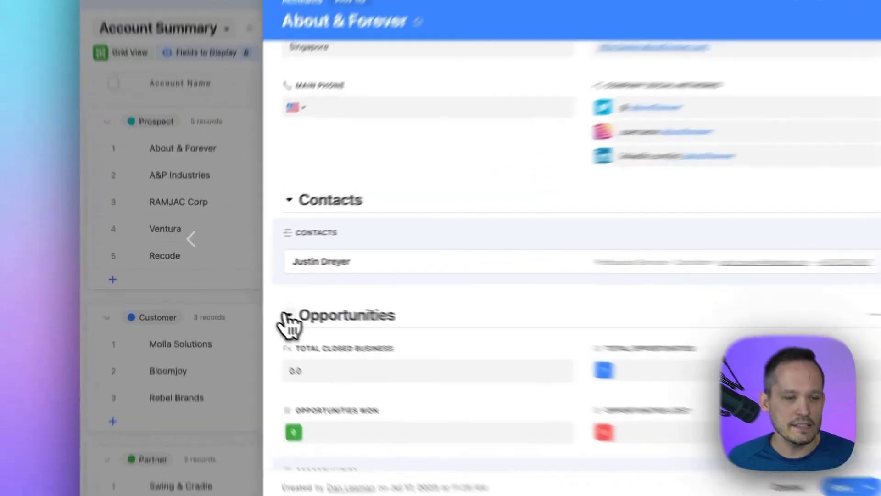
click(248, 305)
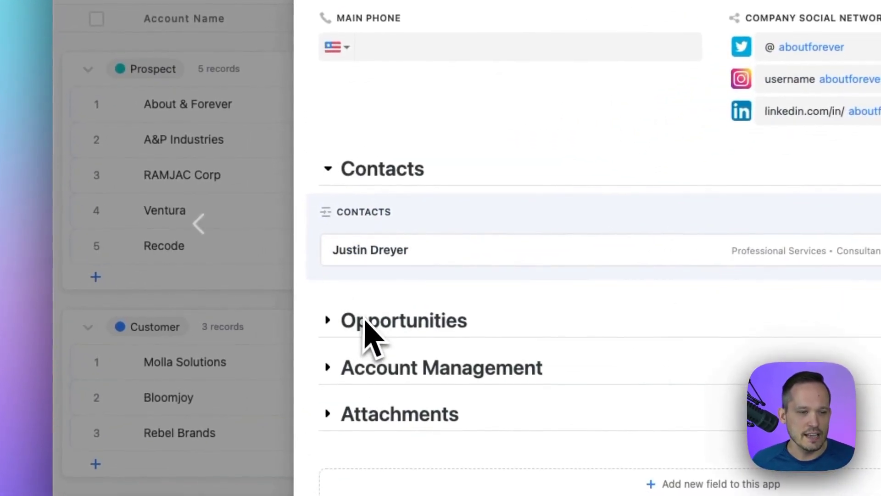
click(329, 172)
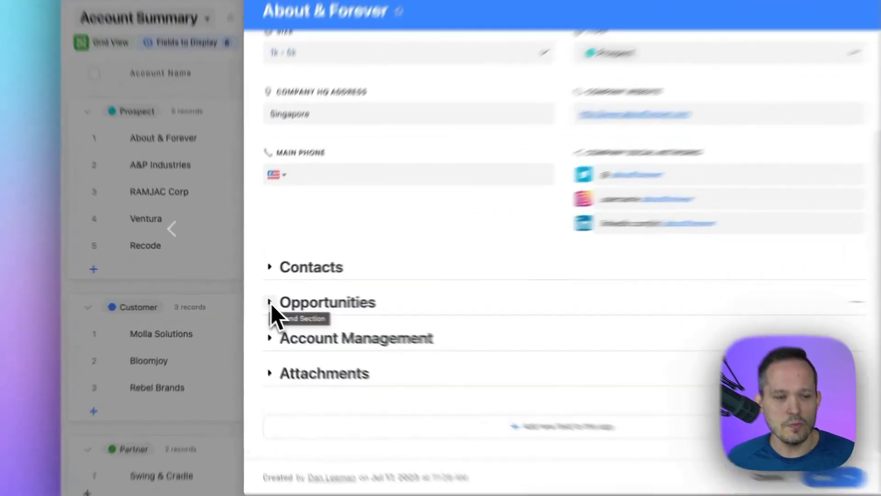
click(248, 304)
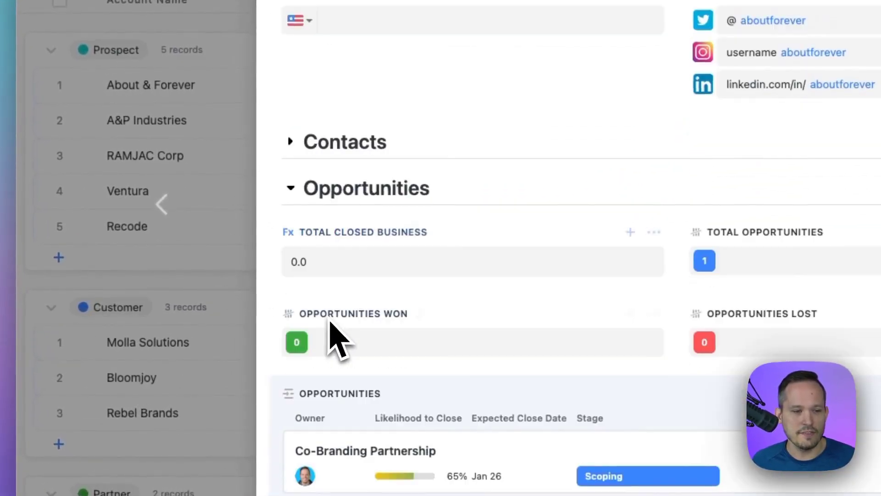
scroll(330, 322, down, 1)
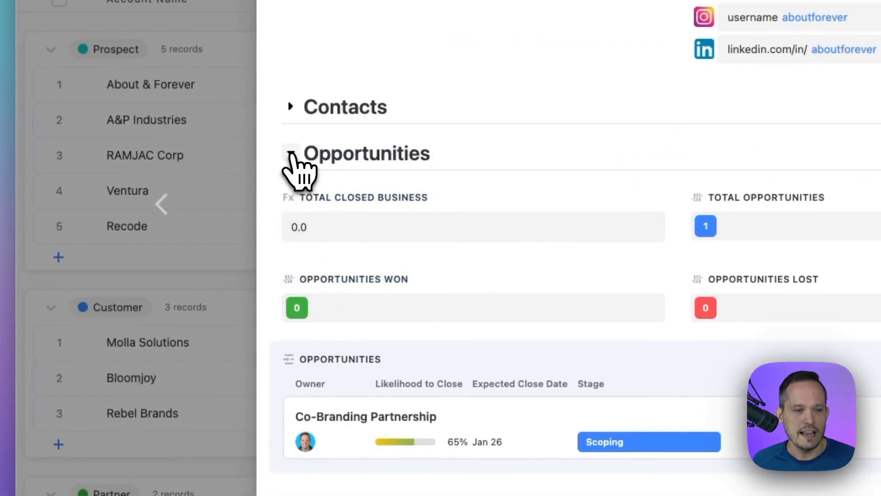
click(292, 155)
click(292, 348)
click(291, 347)
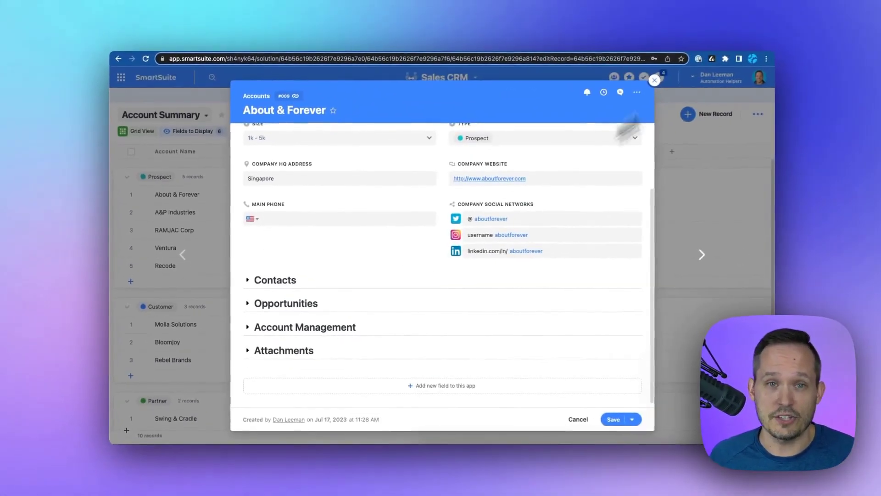
click(654, 80)
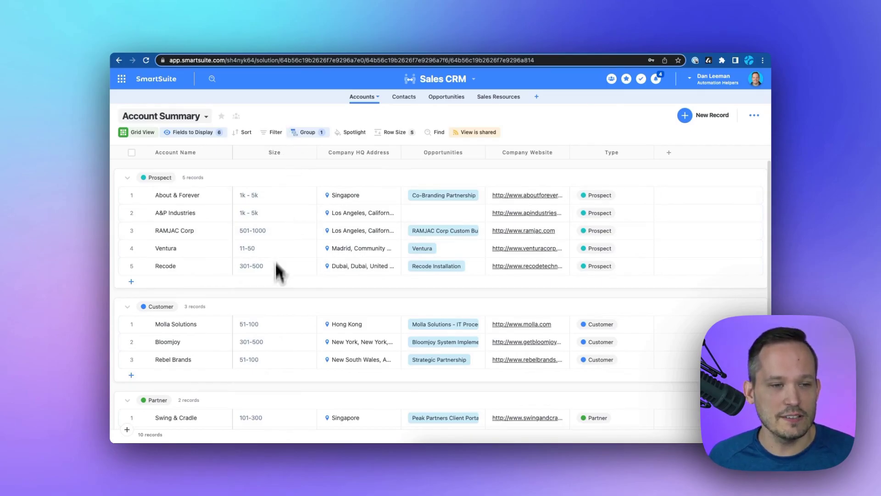
click(362, 250)
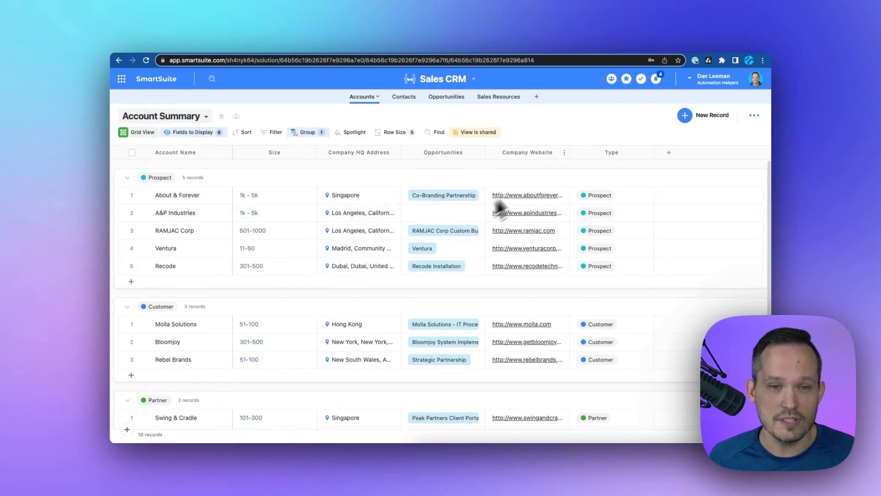
click(610, 122)
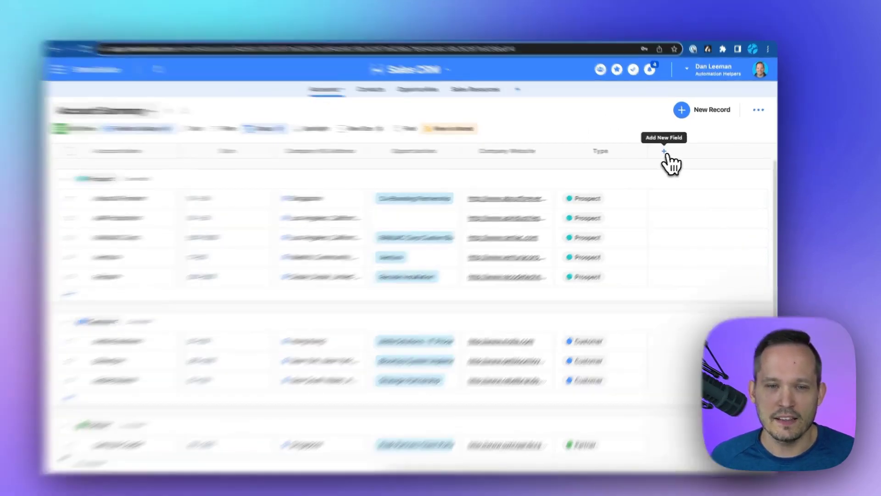
- Create a Time Tracking Log field from all field types and check About & Forever's time entry popup
click(669, 153)
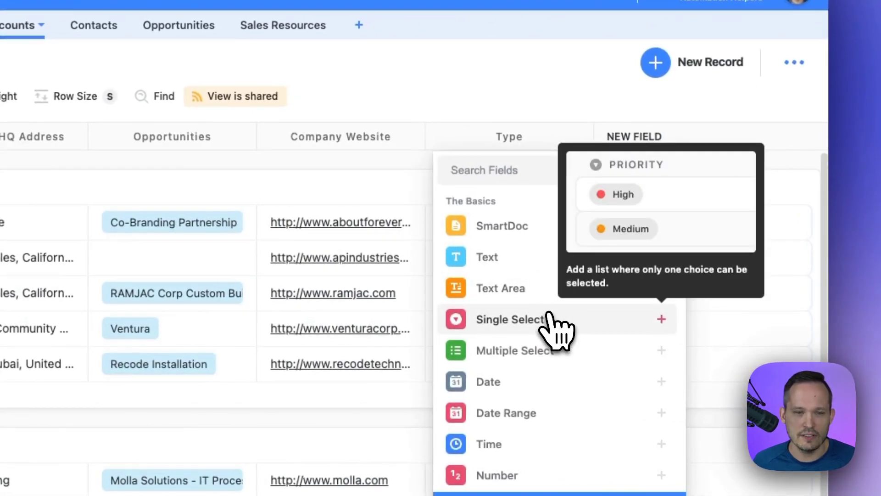
scroll(561, 312, down, 3)
scroll(550, 321, down, 3)
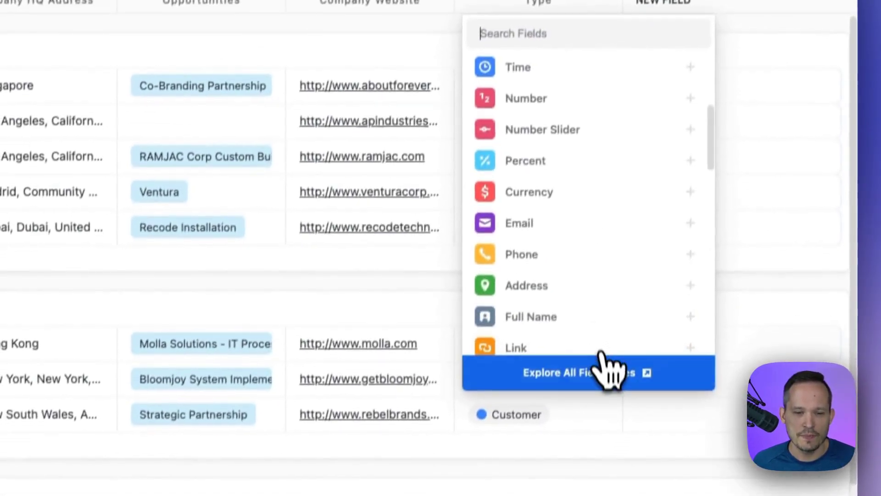
click(608, 369)
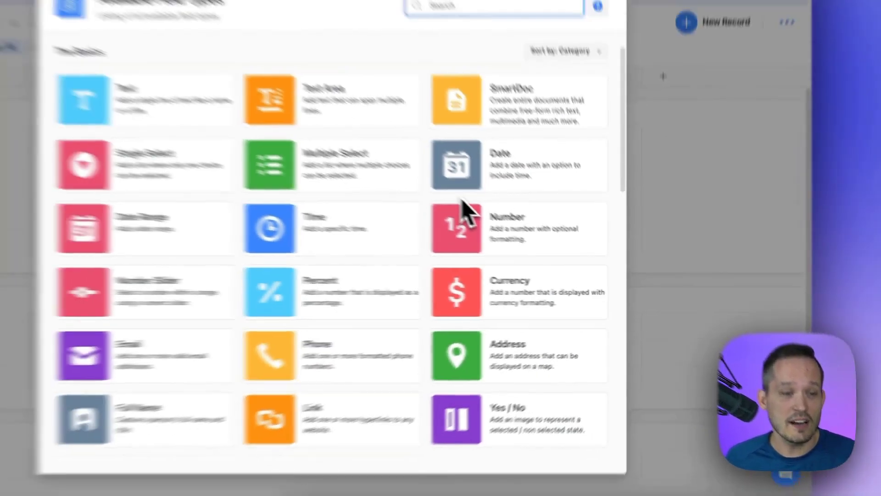
scroll(530, 235, down, 3)
scroll(530, 235, down, 1)
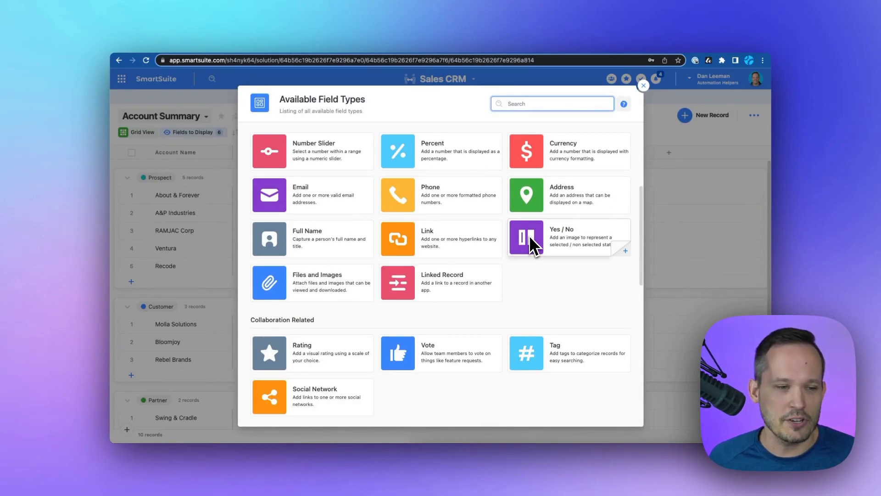
scroll(540, 188, down, 5)
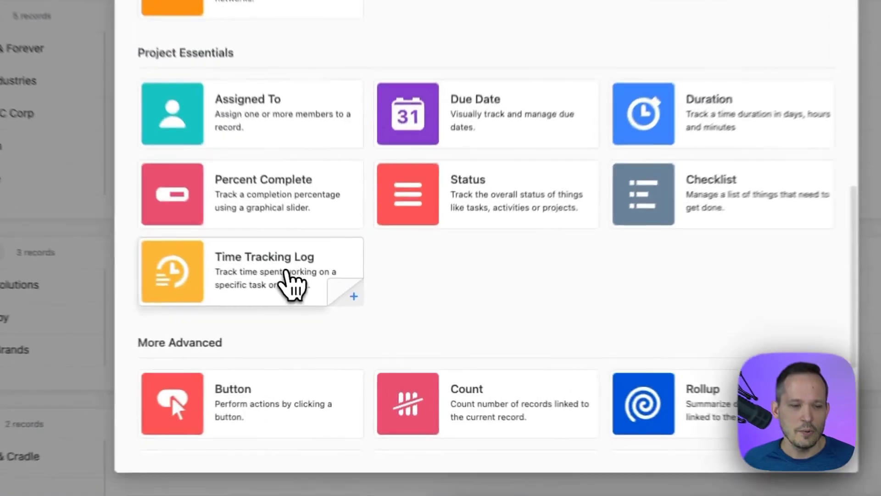
click(335, 325)
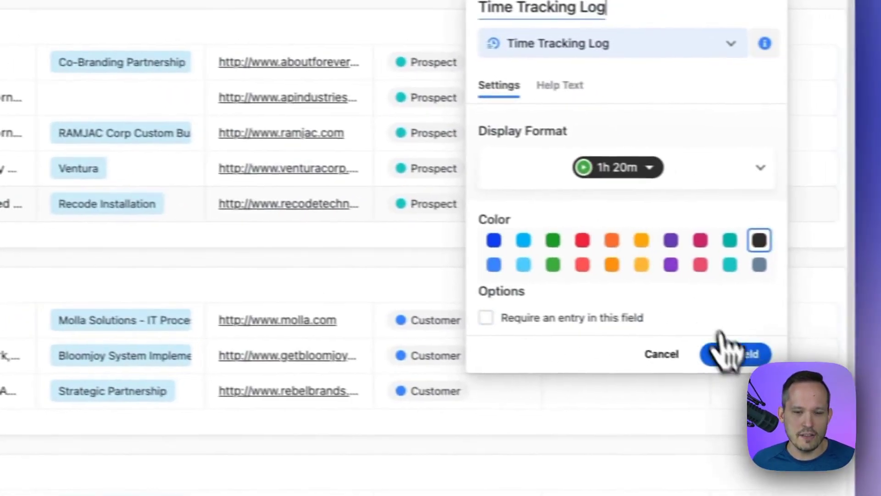
click(728, 353)
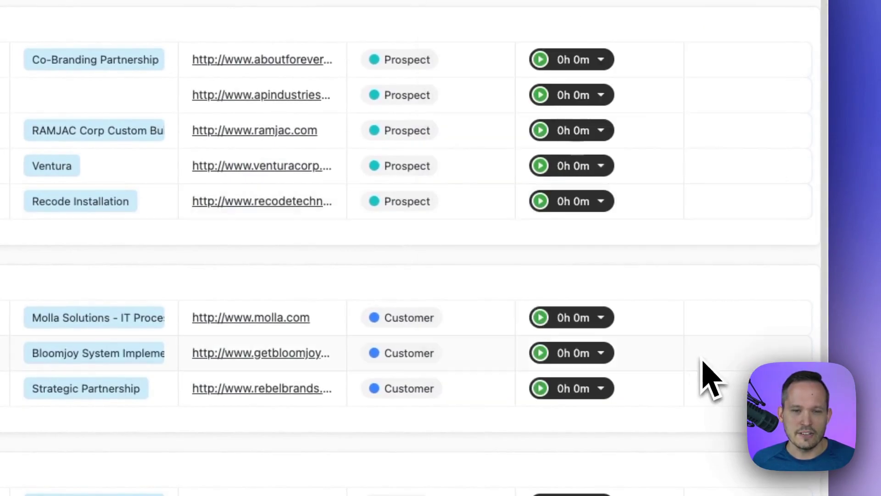
click(601, 60)
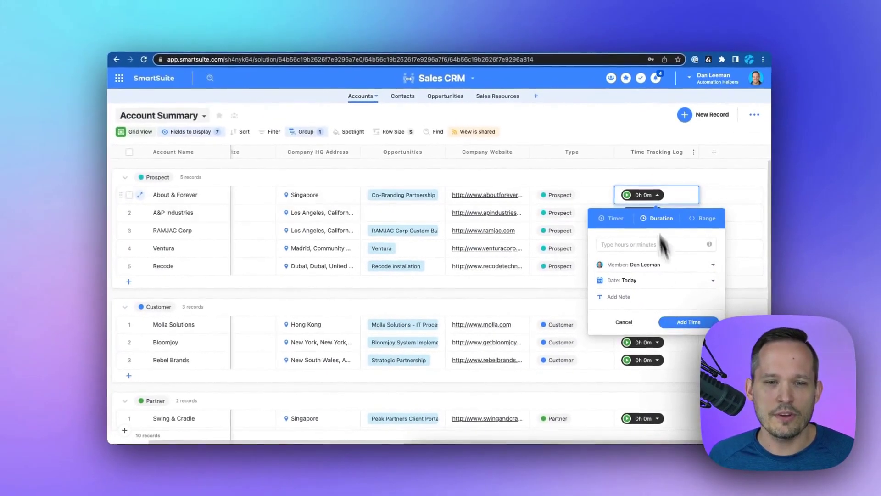
click(615, 123)
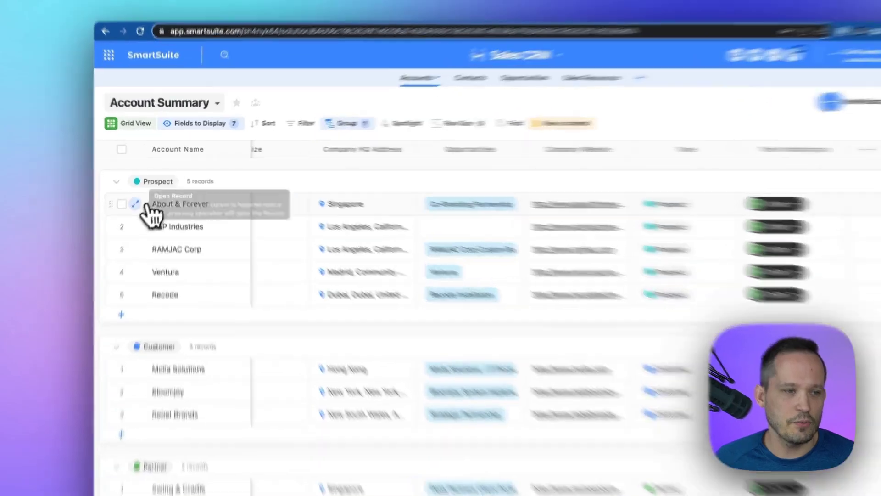
- In the About & Forever record, drag the Main Phone field below Company HQ Address
click(143, 195)
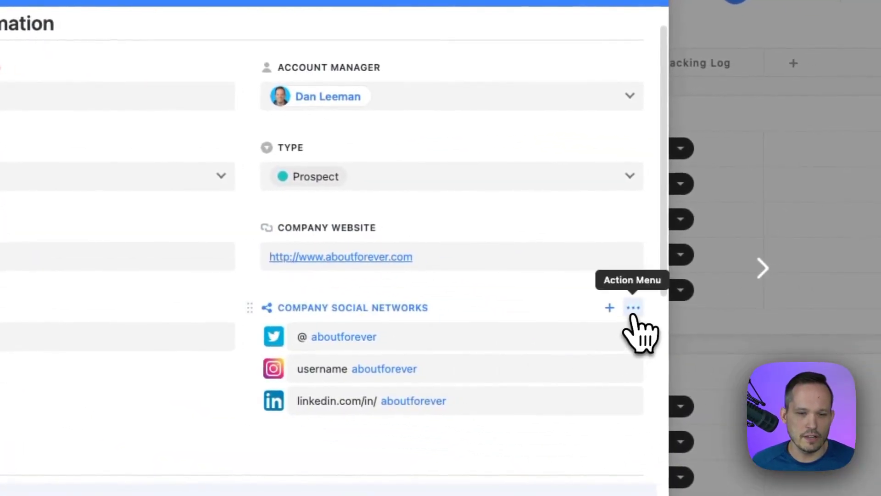
click(786, 345)
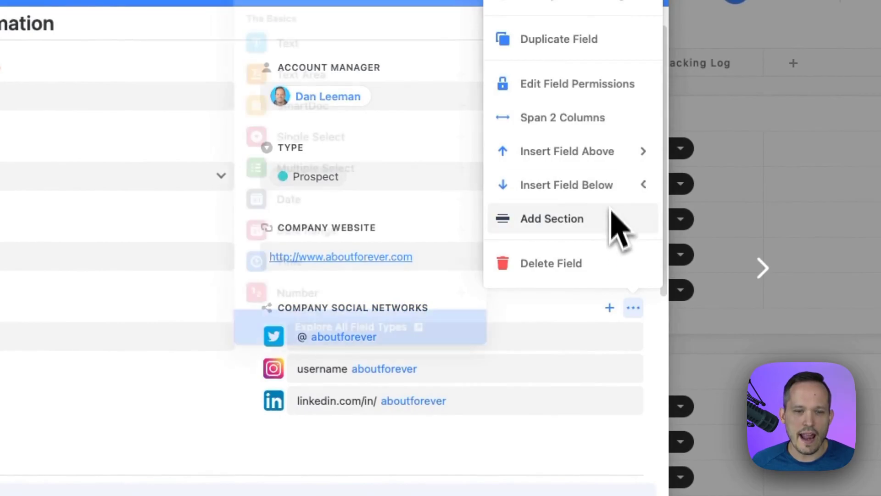
mouse_move(606, 167)
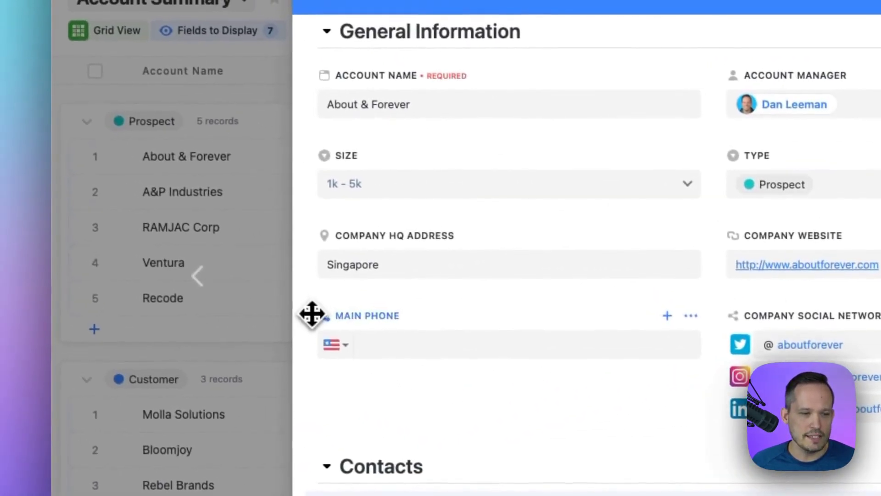
drag(311, 314, 332, 370)
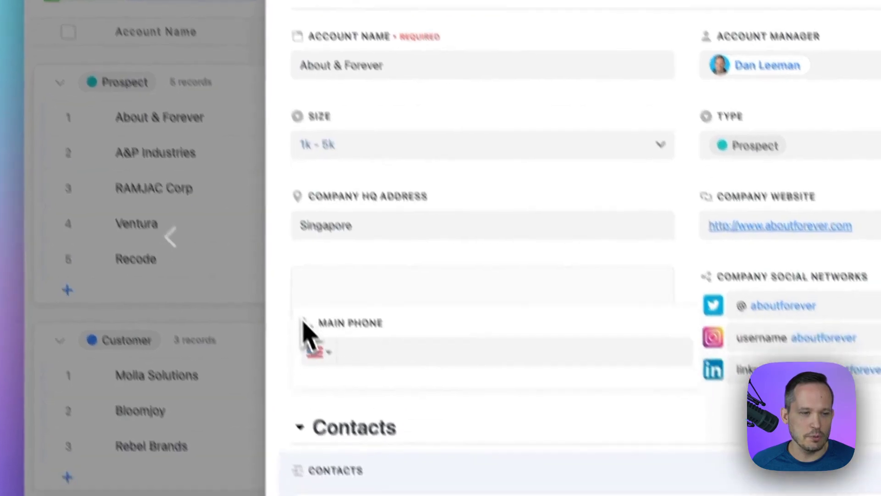
- Settle Main Phone below Company HQ Address and switch to the Accounts by Geography map view
drag(307, 333, 306, 287)
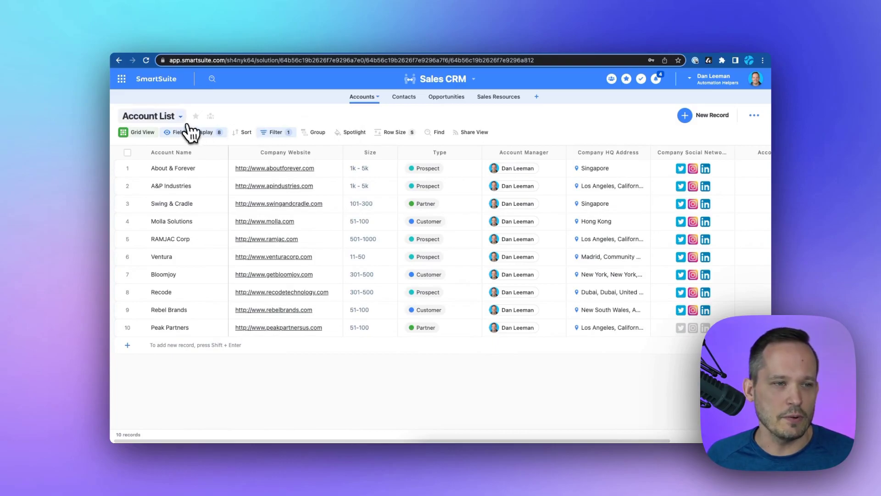
click(180, 118)
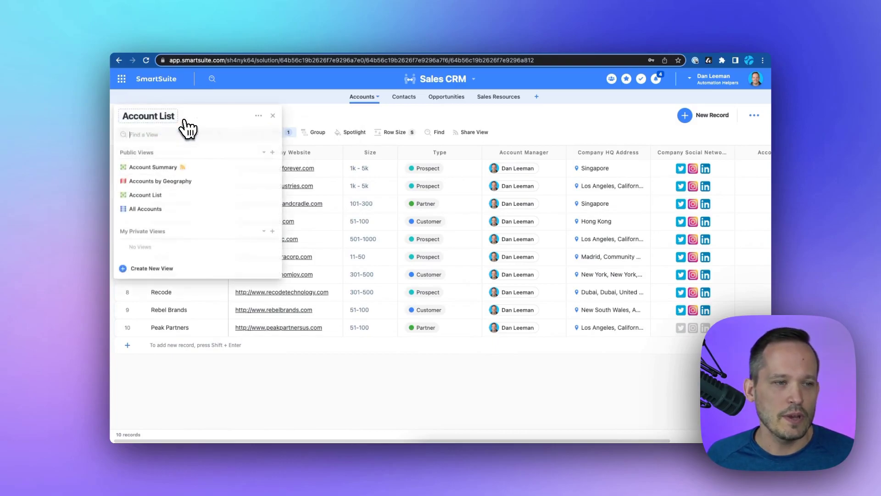
click(173, 183)
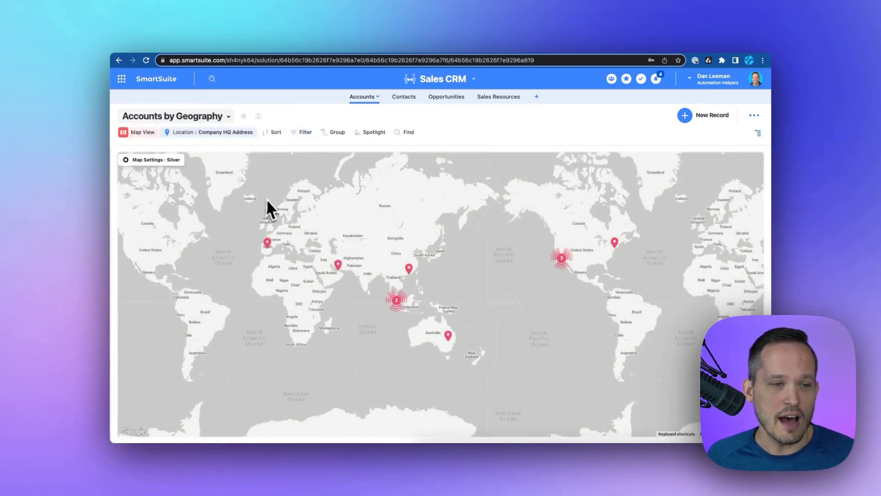
scroll(303, 229, up, 5)
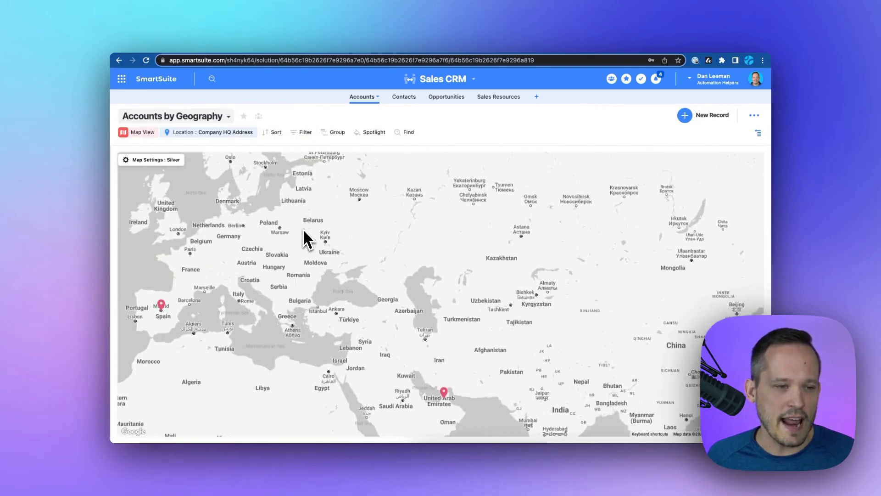
scroll(303, 229, down, 4)
- Open the Ventura account from the Spain map marker and close it again
click(267, 244)
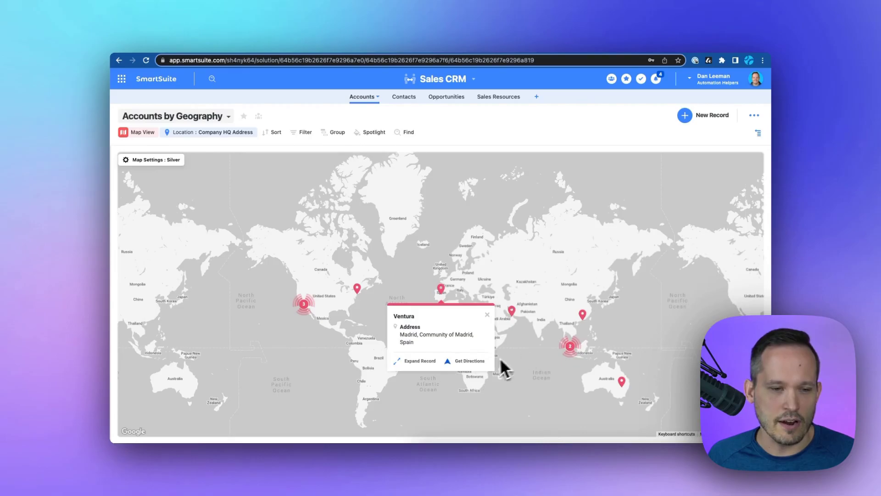
click(428, 361)
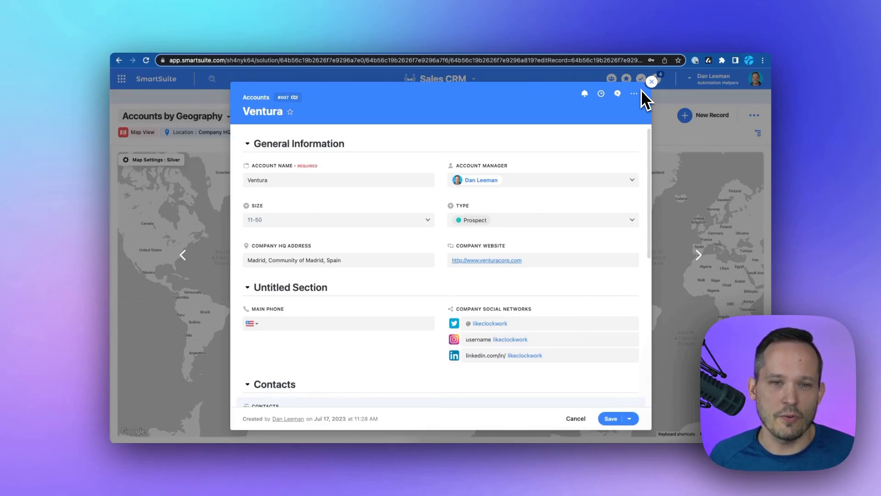
click(651, 82)
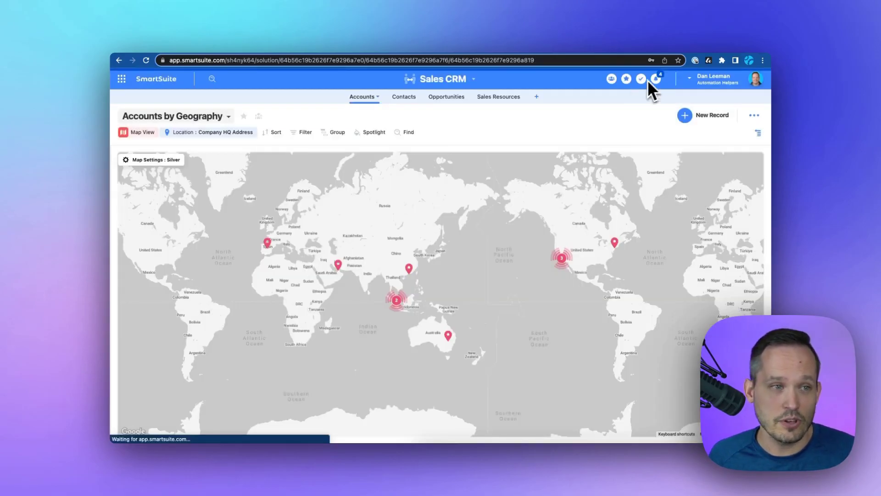
- Switch the Accounts table to the All Accounts card view and scroll the cards
click(234, 120)
click(206, 215)
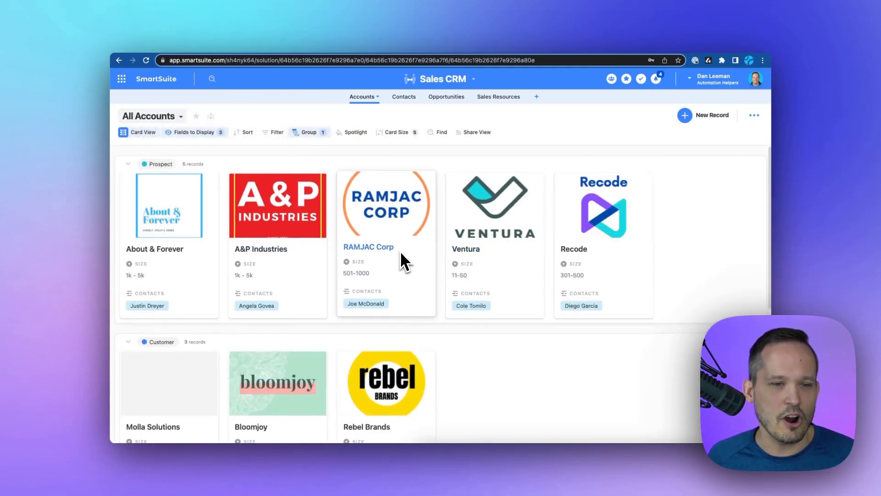
scroll(400, 250, down, 1)
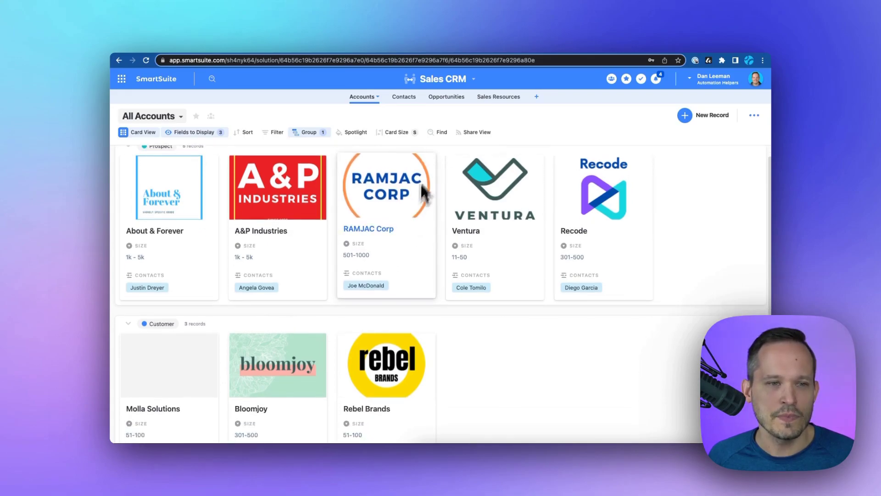
- Show the Opportunities table as the Sales Pipeline by Team board
click(443, 98)
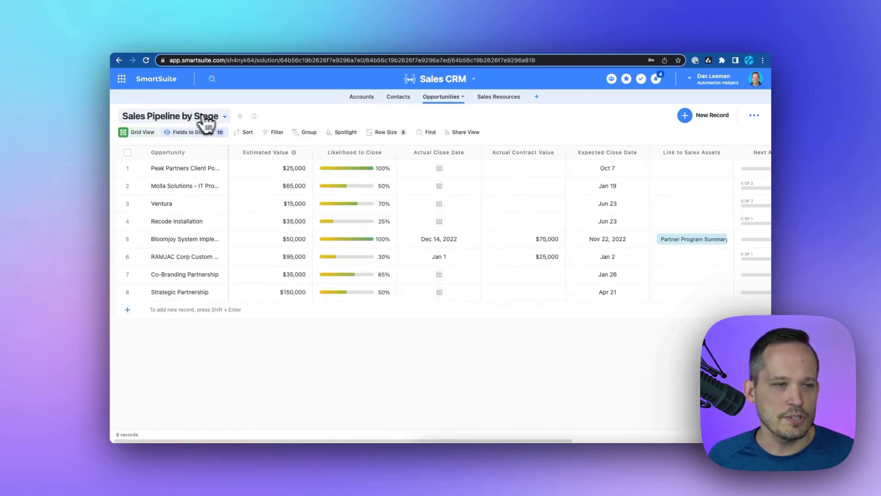
click(222, 117)
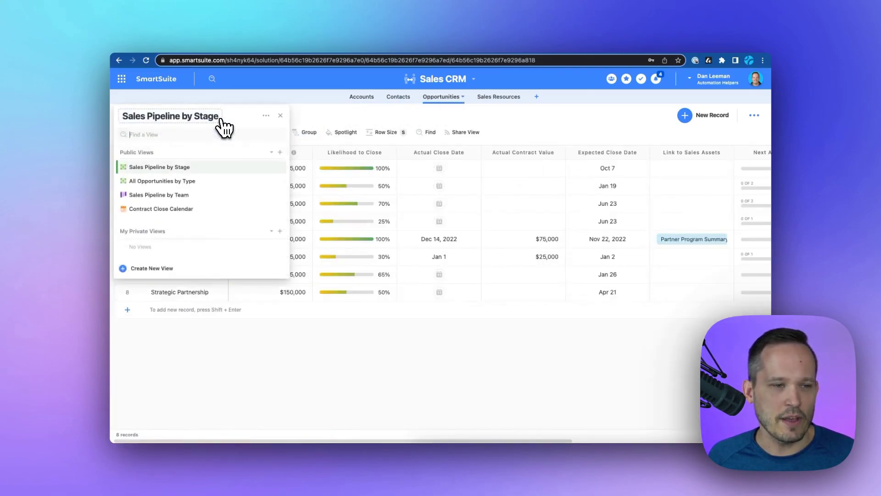
click(199, 196)
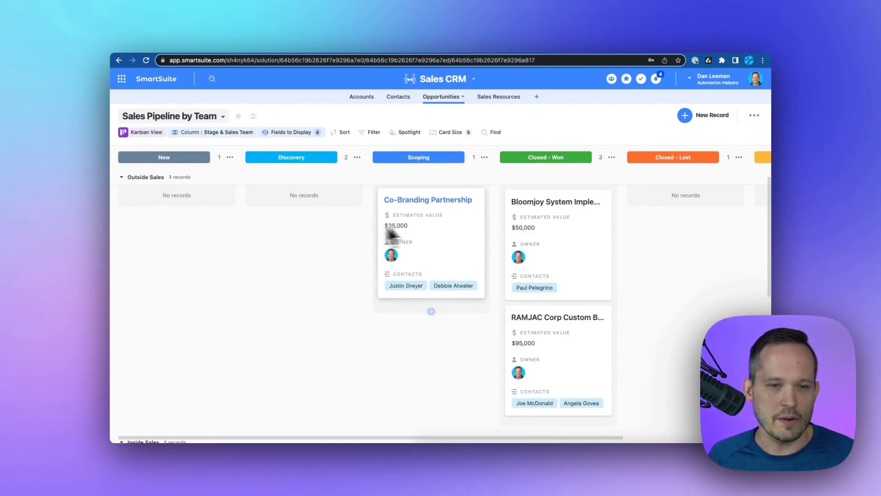
- Move the Bloomjoy deal to Closed - Lost and switch to the Contract Close Calendar view
drag(531, 227, 665, 216)
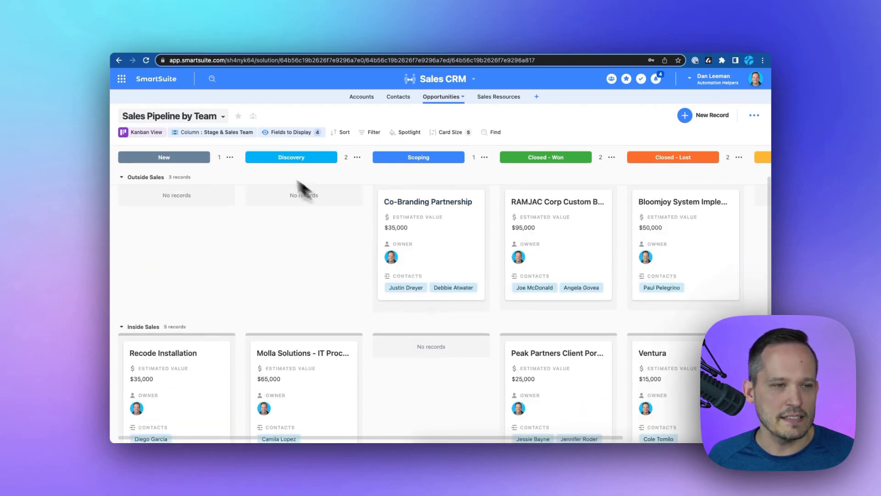
click(224, 120)
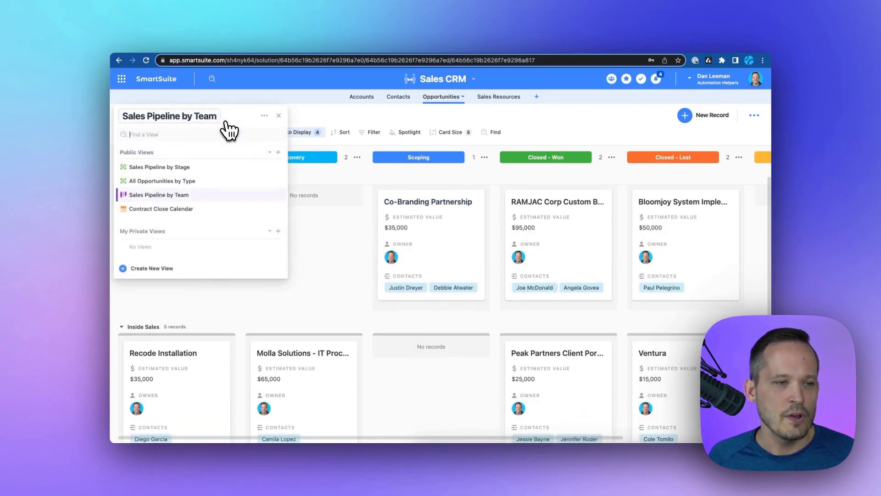
click(178, 210)
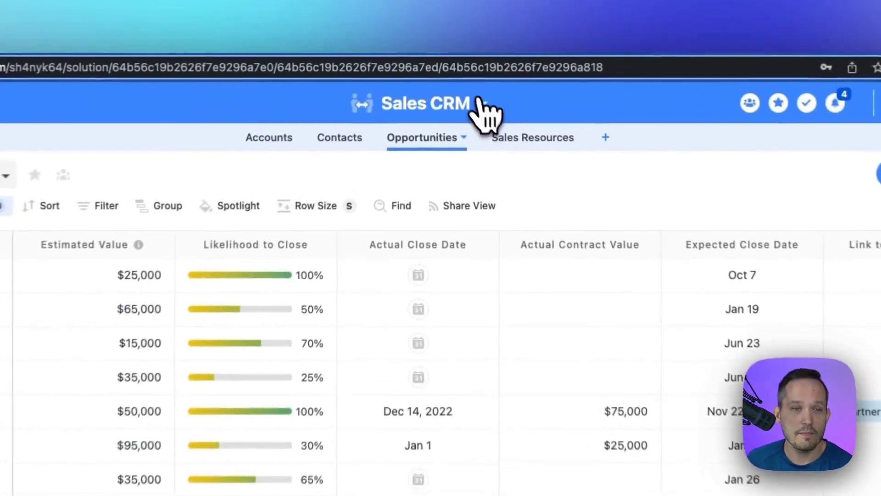
- Open the Sales CRM permissions and restrict full access to the Sales team
click(473, 79)
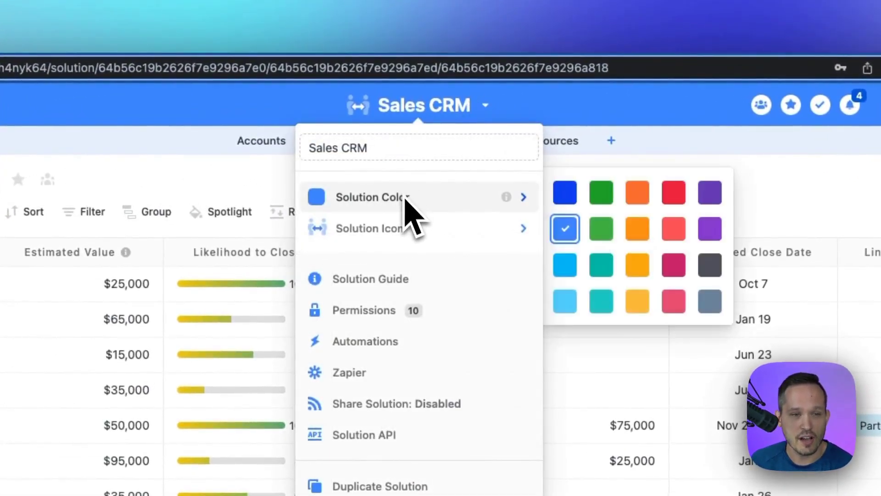
mouse_move(413, 230)
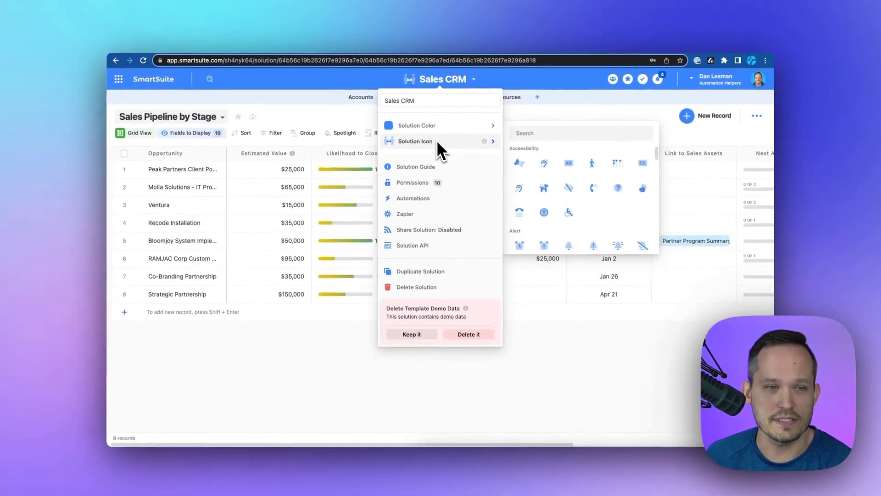
click(433, 183)
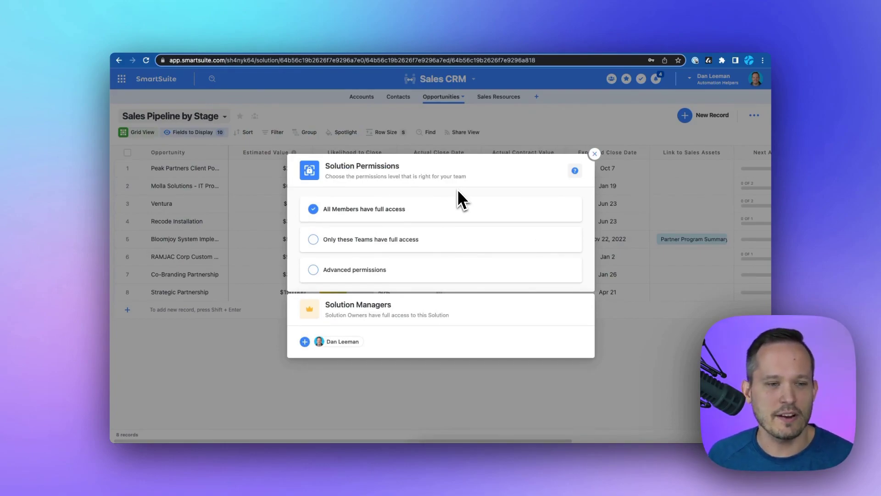
click(405, 236)
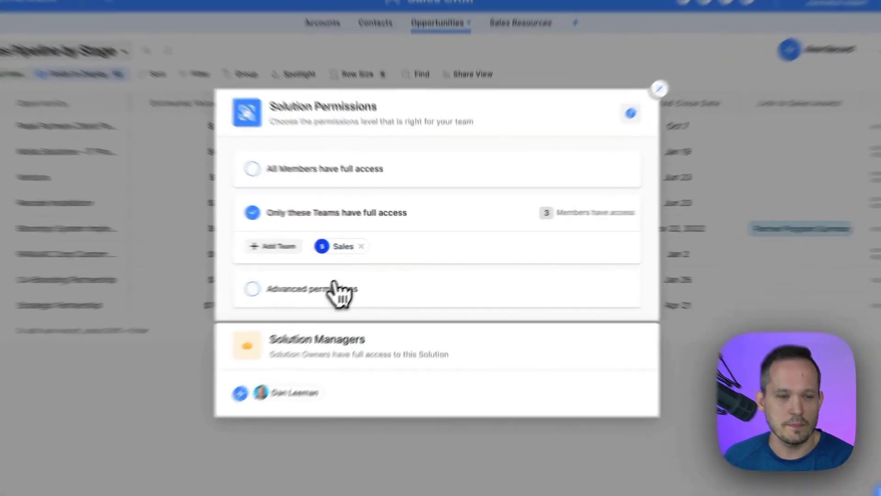
- Switch to Advanced permissions and add a workspace member with an access level
click(372, 279)
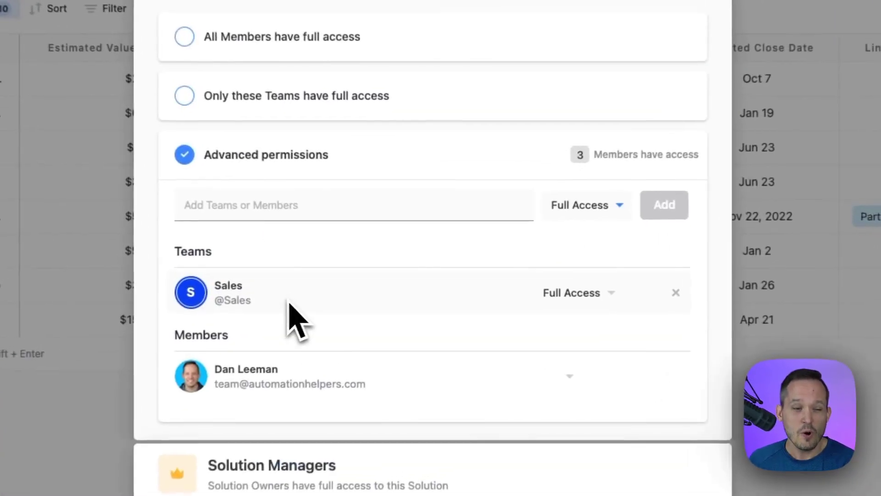
click(421, 205)
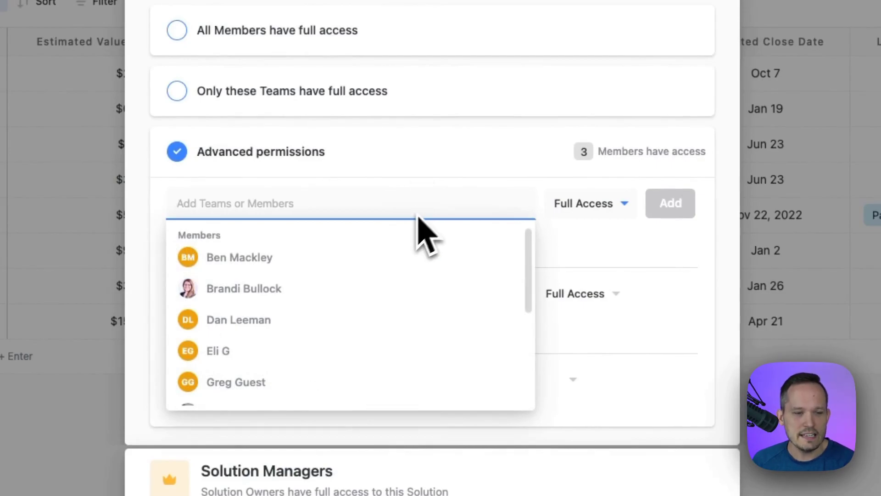
click(400, 260)
click(589, 214)
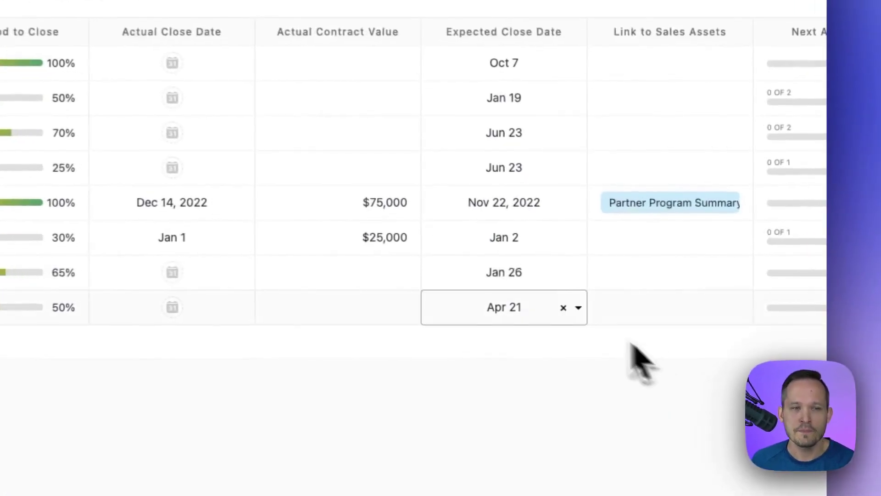
click(448, 220)
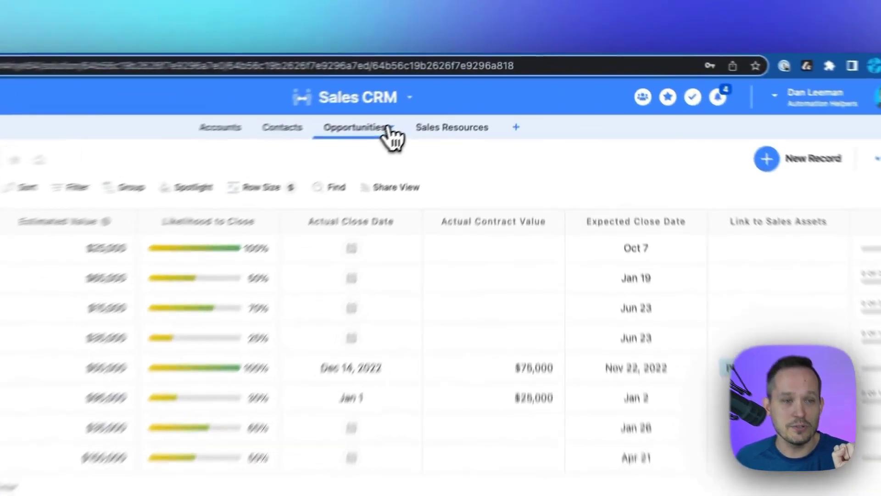
click(460, 98)
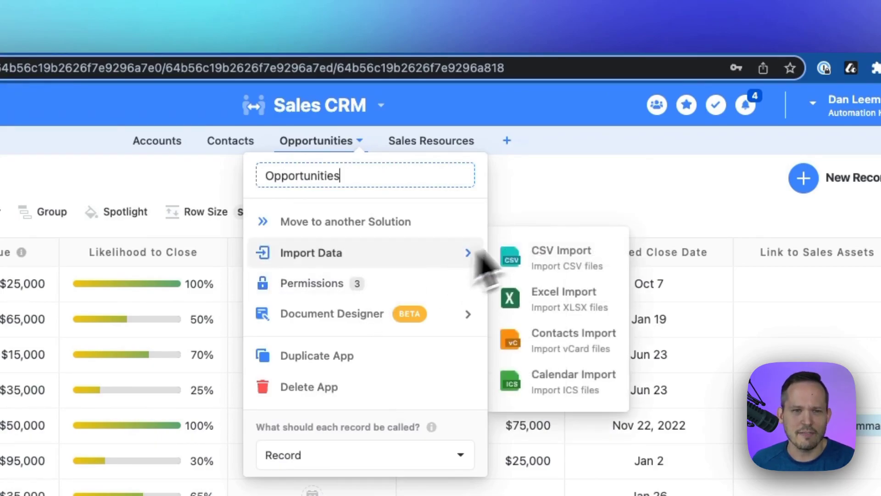
click(584, 201)
click(554, 252)
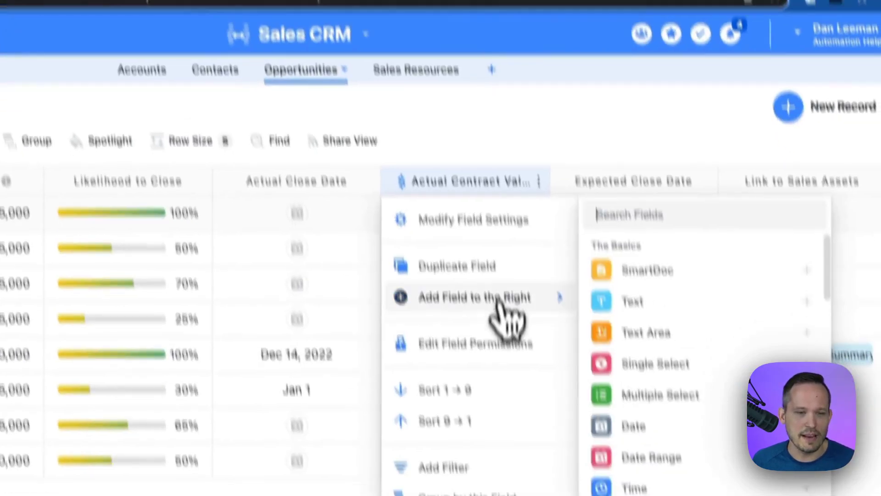
click(505, 414)
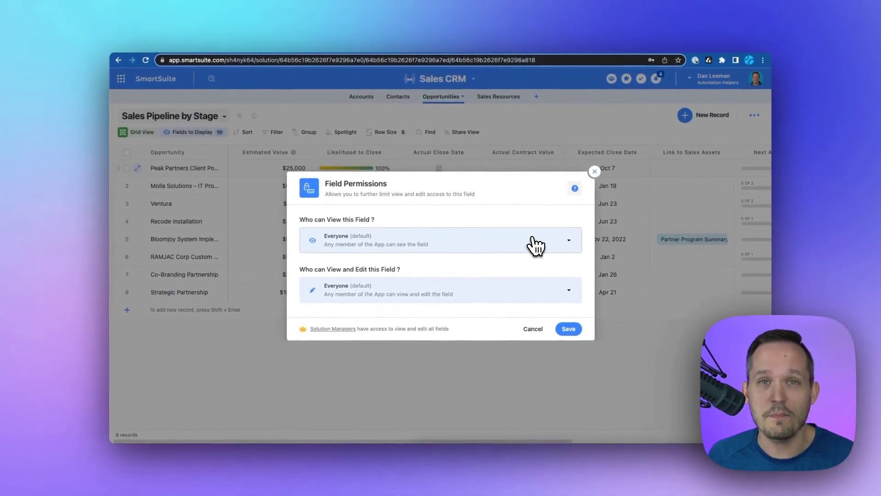
- Close the field permissions window and browse Sales CRM automation triggers and actions
key(Escape)
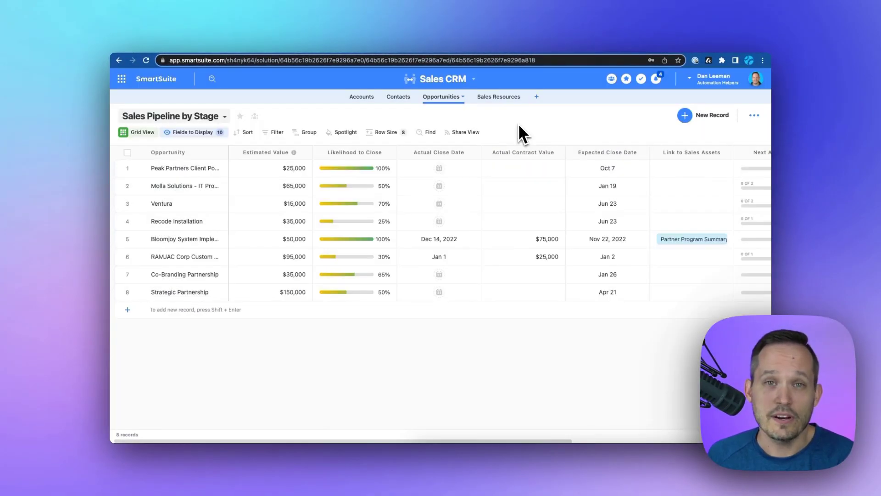
click(468, 79)
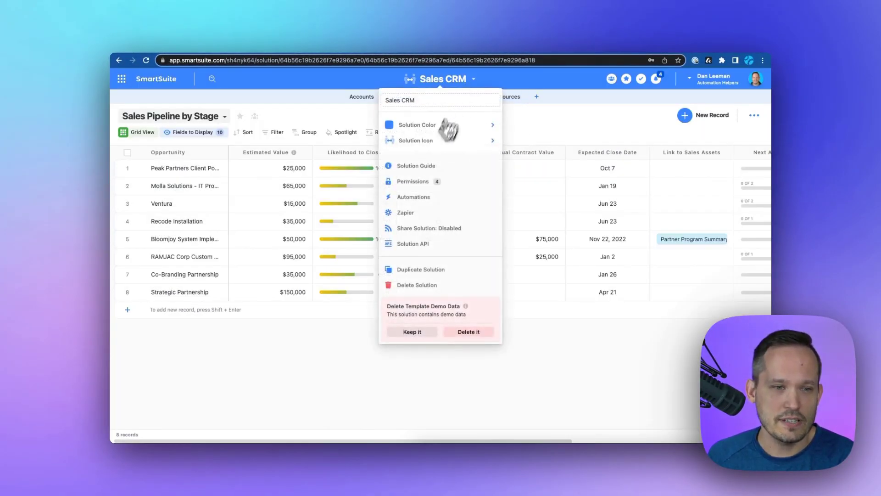
click(413, 197)
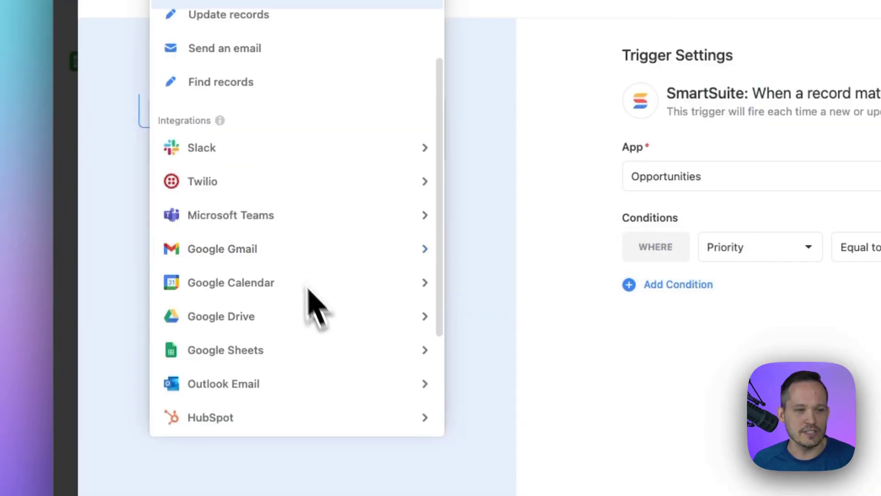
mouse_move(304, 173)
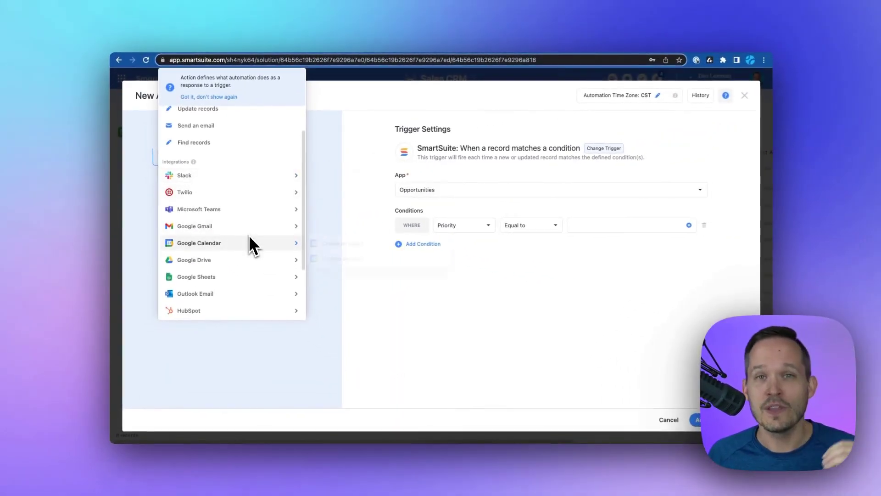
mouse_move(262, 253)
scroll(250, 238, down, 3)
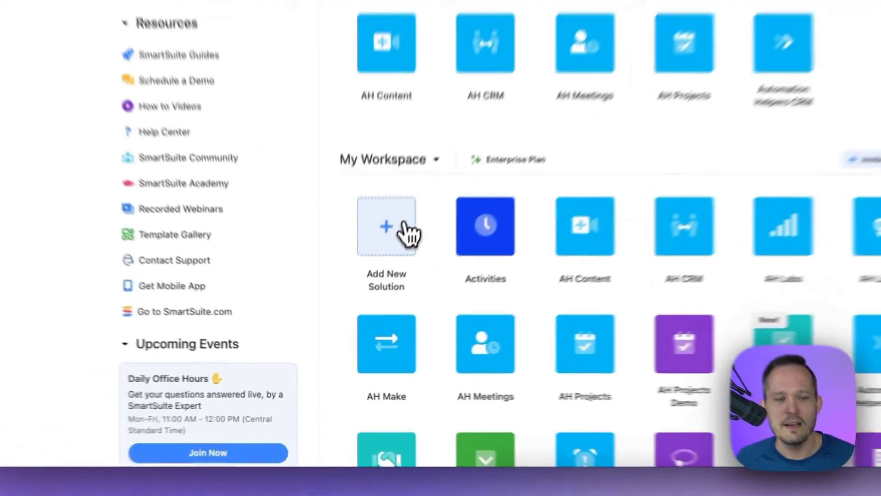
- From the My Workspace home, bring up the Start with Template and Create from Scratch options
click(367, 298)
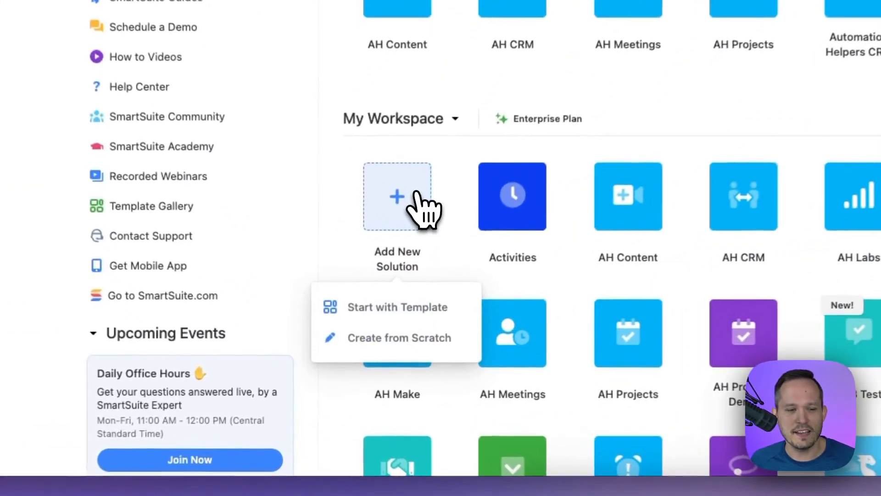